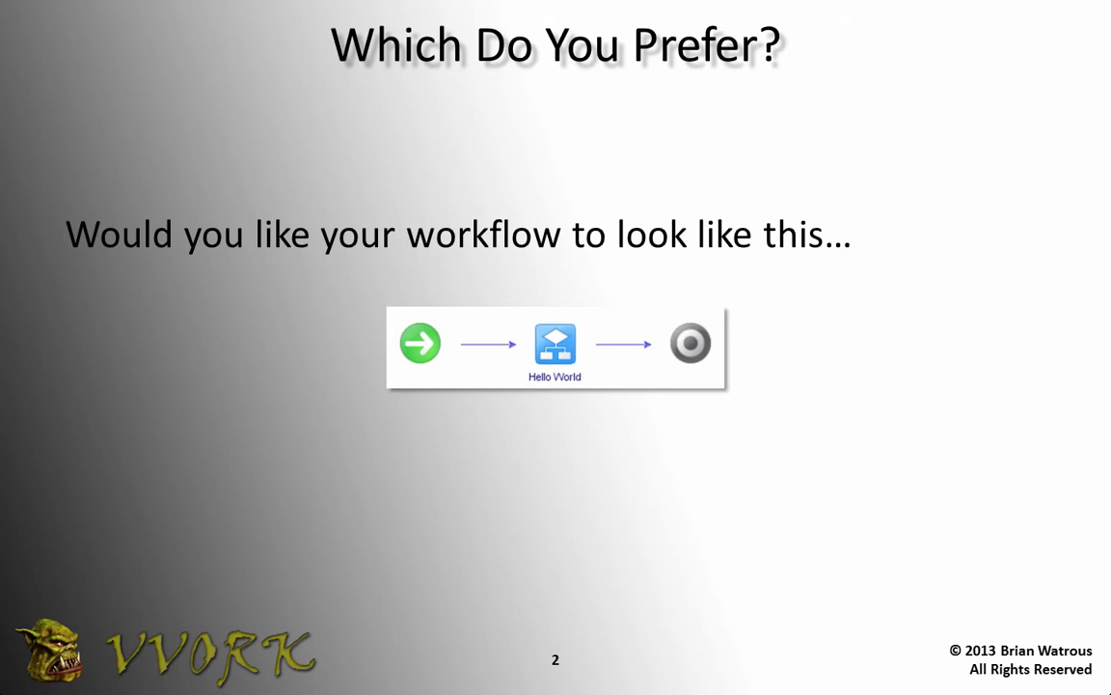
key(Right)
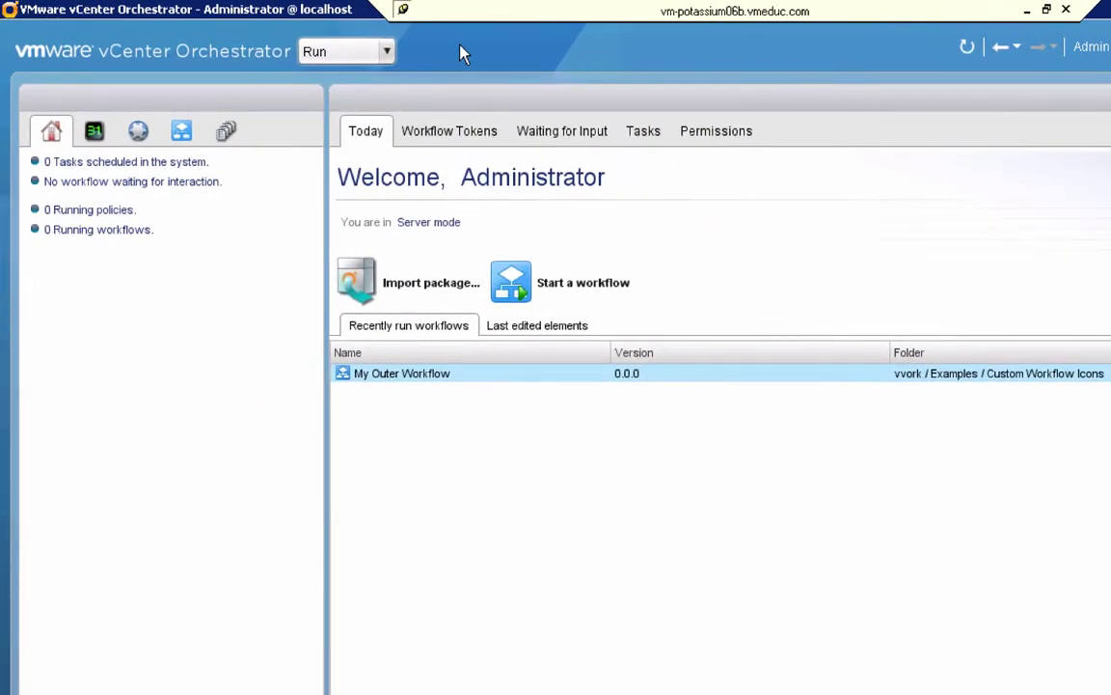
Switch the client from Run to Design mode and show the resource elements
click(387, 50)
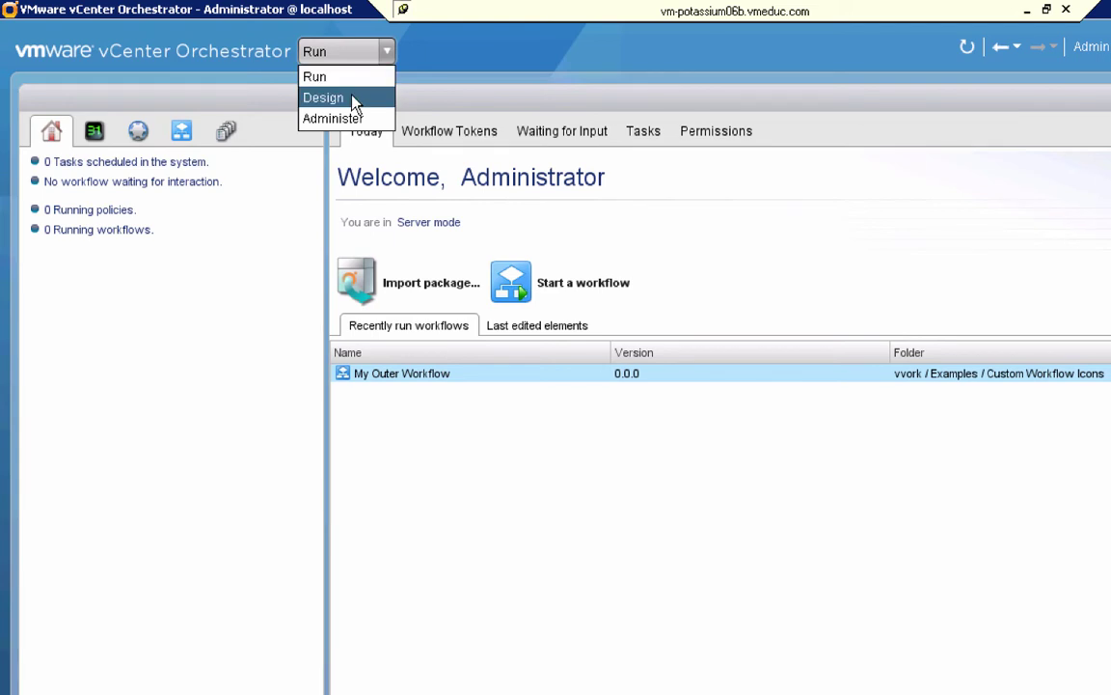
click(323, 98)
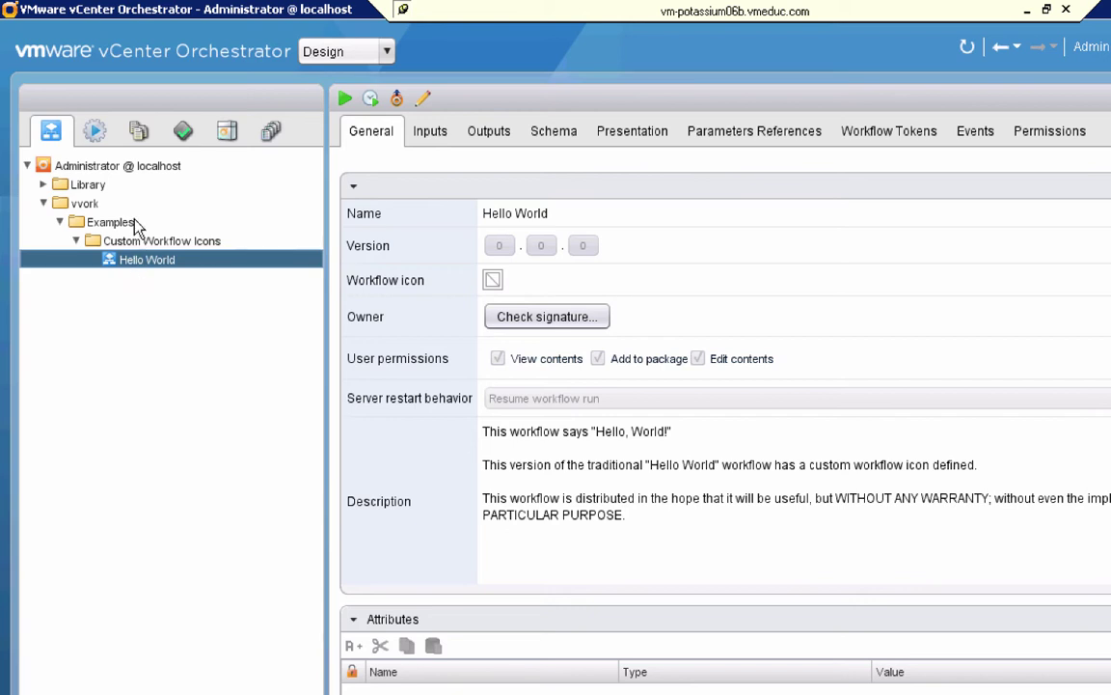
click(138, 142)
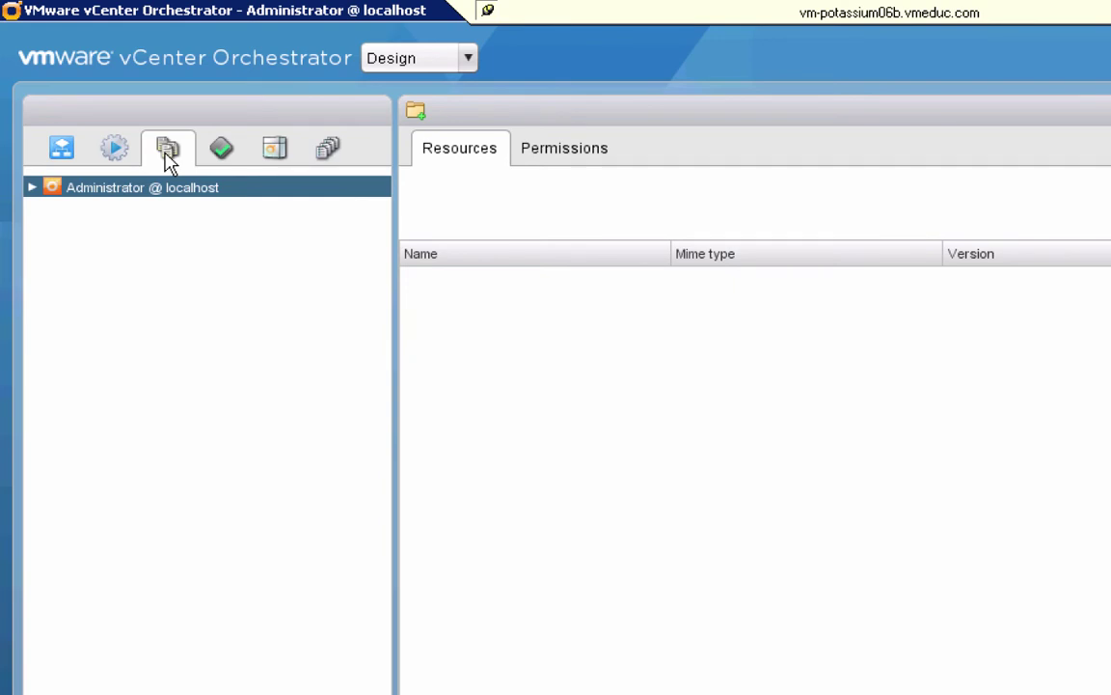
Create a resource folder named vvork directly under the server's root node
click(32, 188)
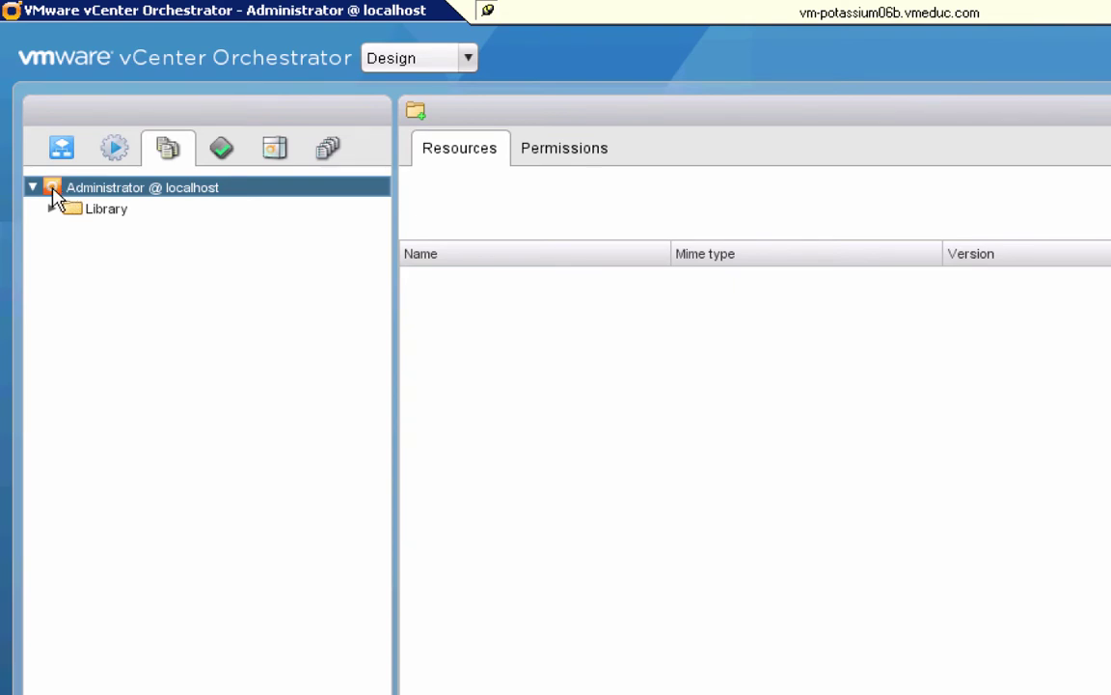
right_click(55, 197)
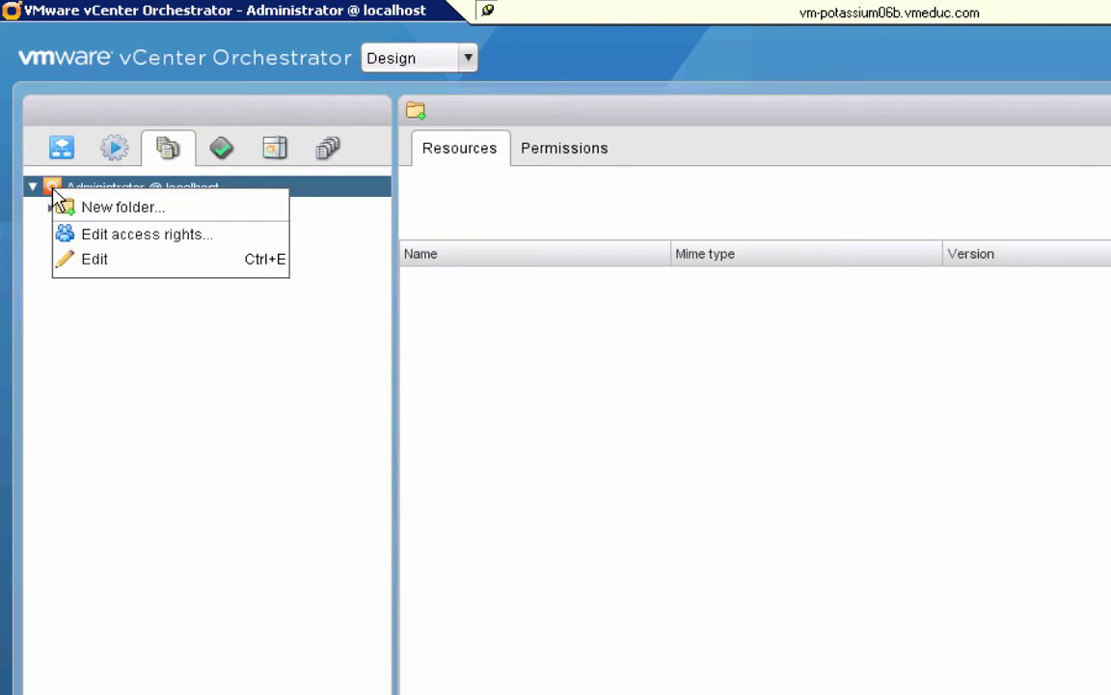
click(97, 212)
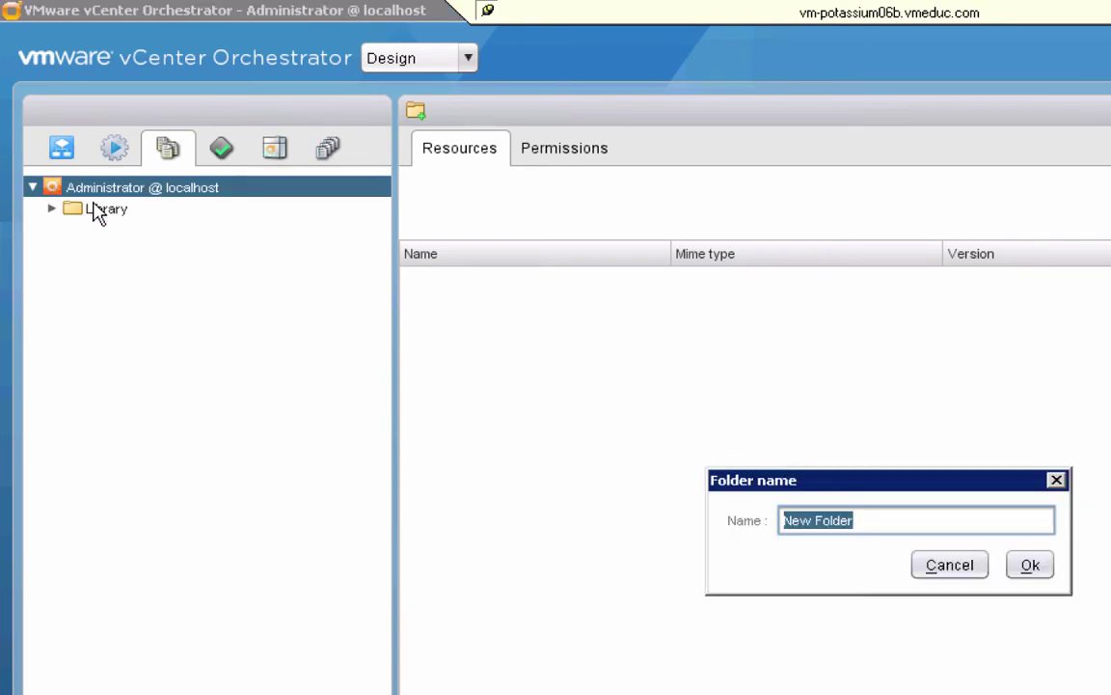
text(vvork)
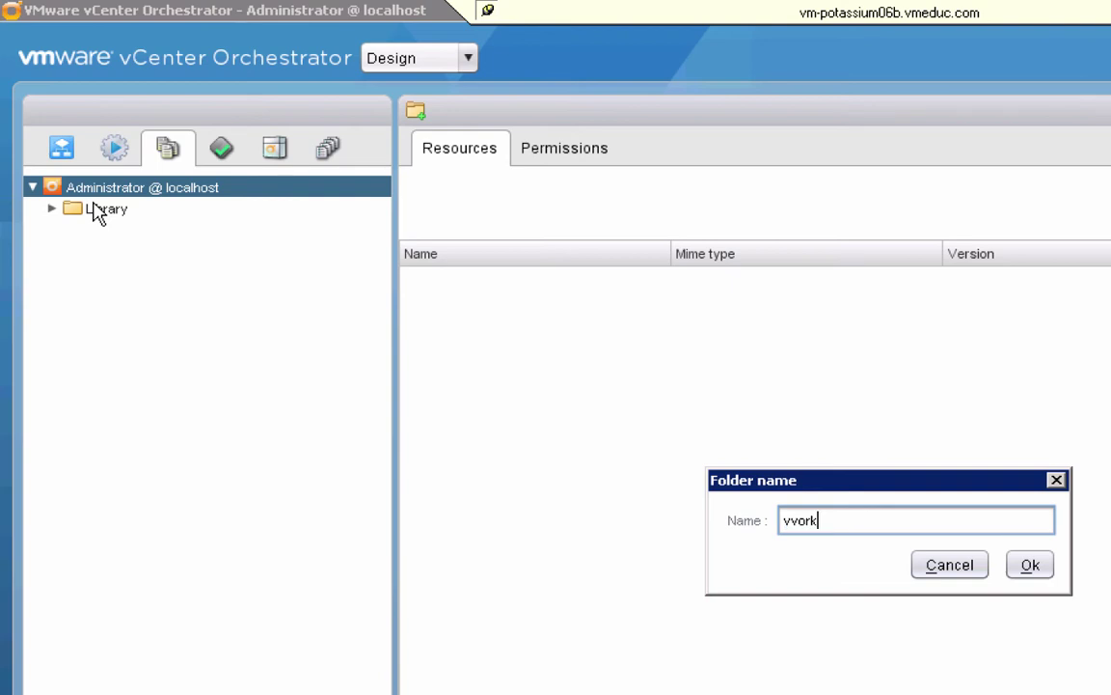
key(Return)
Import bork_64x64.bmp, gork_64x64.gif, jork_64x64.jpg, pork_64x64.png and tork_64x64.tif from Downloads into the vvork resource folder
click(109, 241)
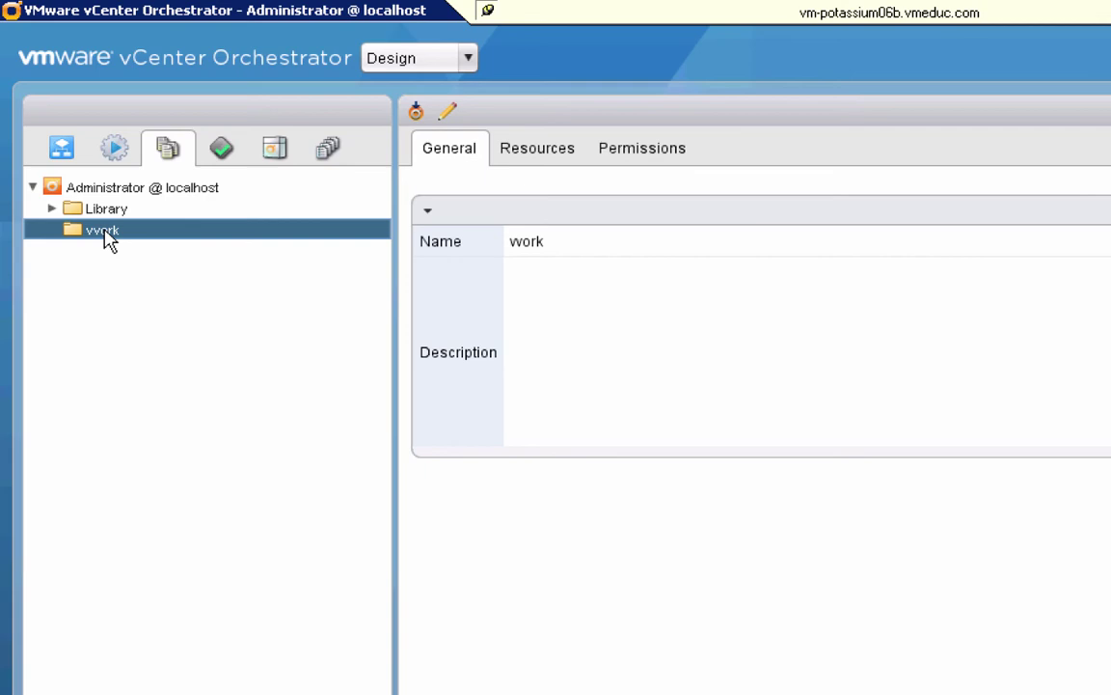
right_click(109, 240)
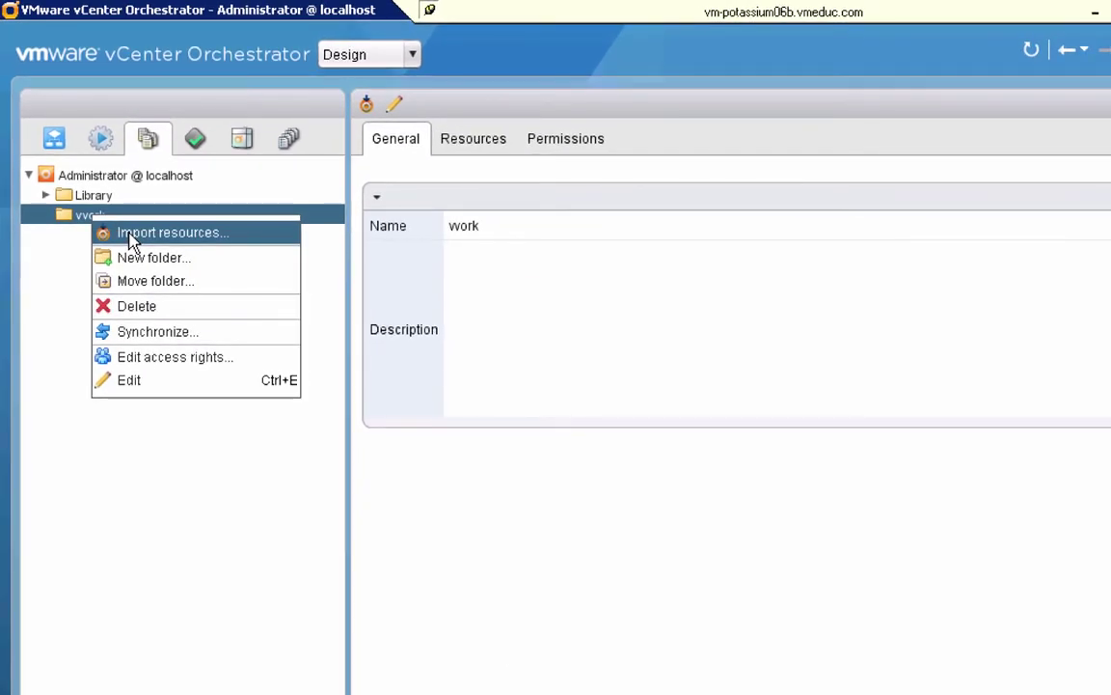
click(130, 237)
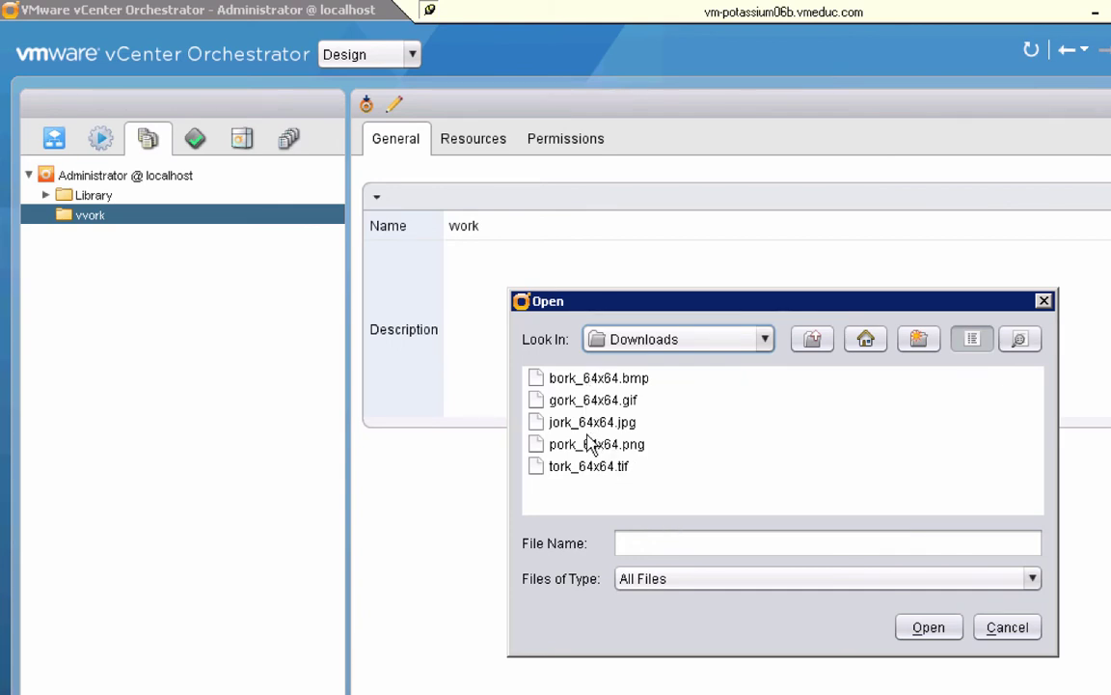
click(589, 379)
shift+click(588, 472)
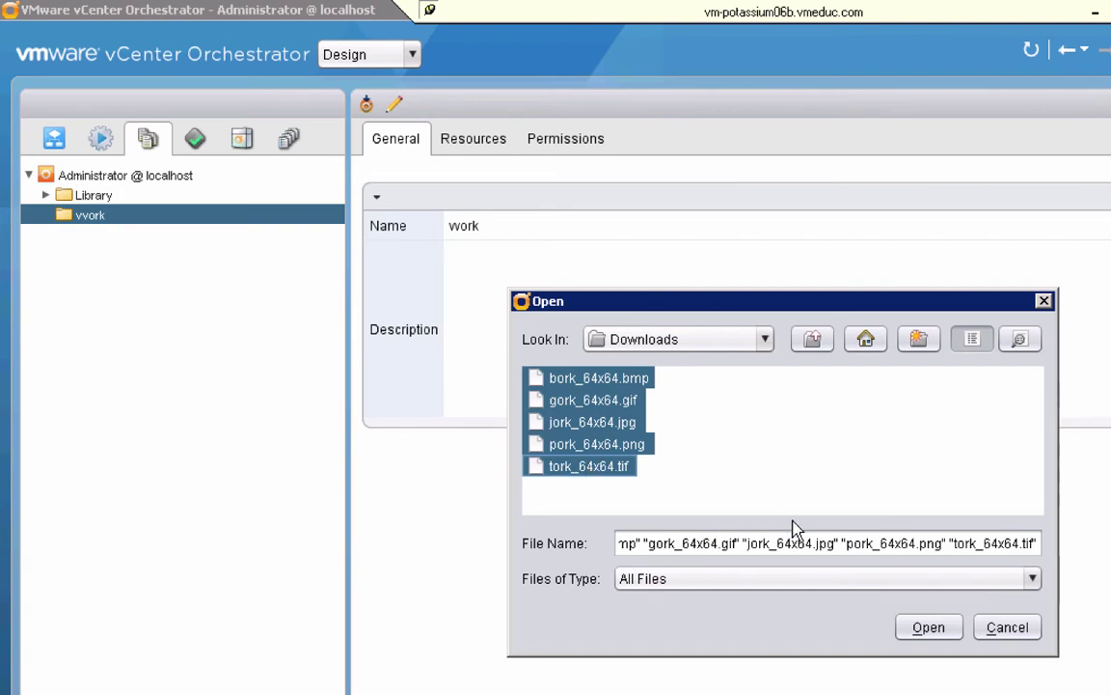
click(932, 629)
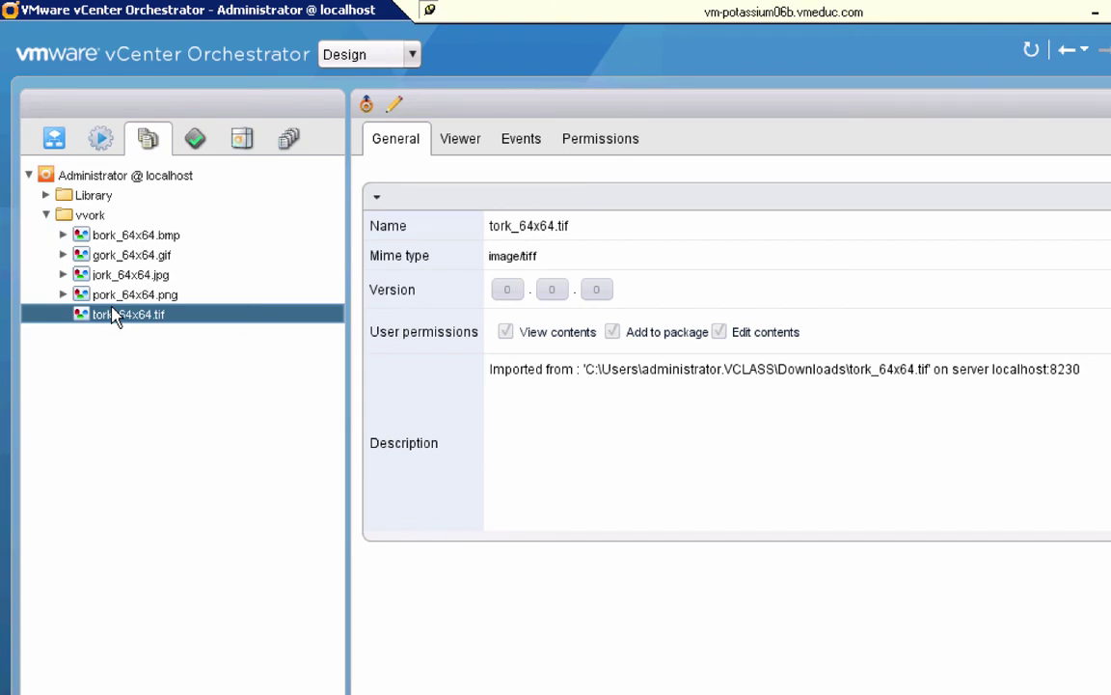
Set the Hello World workflow's icon to pork_64x64.png, filtering resources by "ork", and save and close it without increasing the version
click(51, 141)
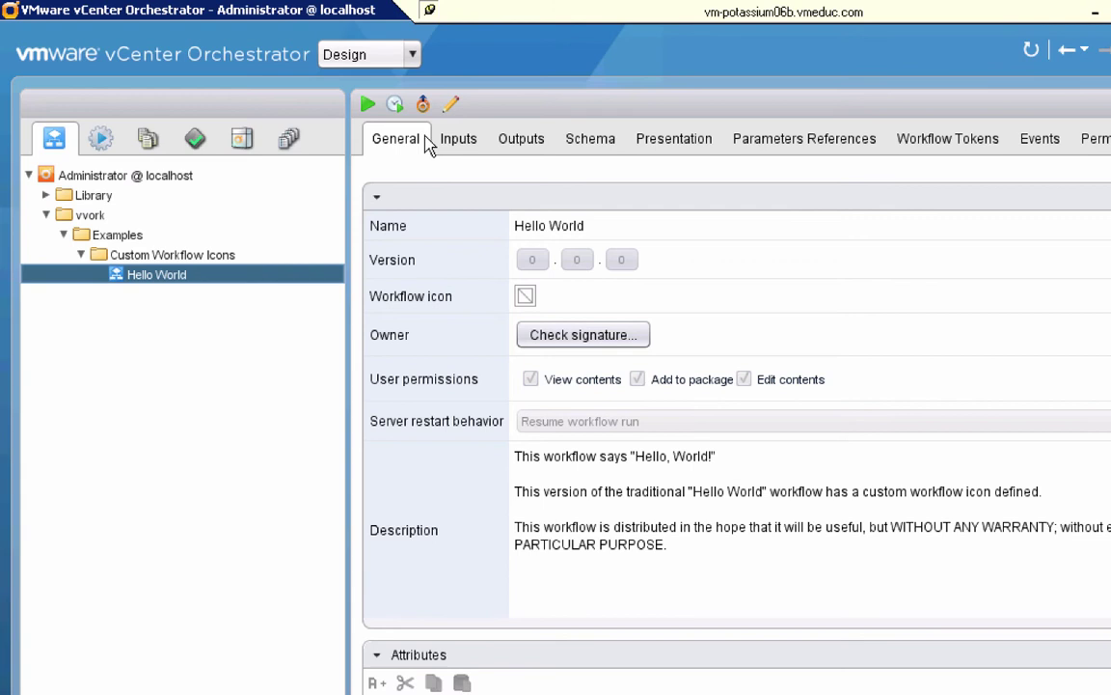
click(452, 106)
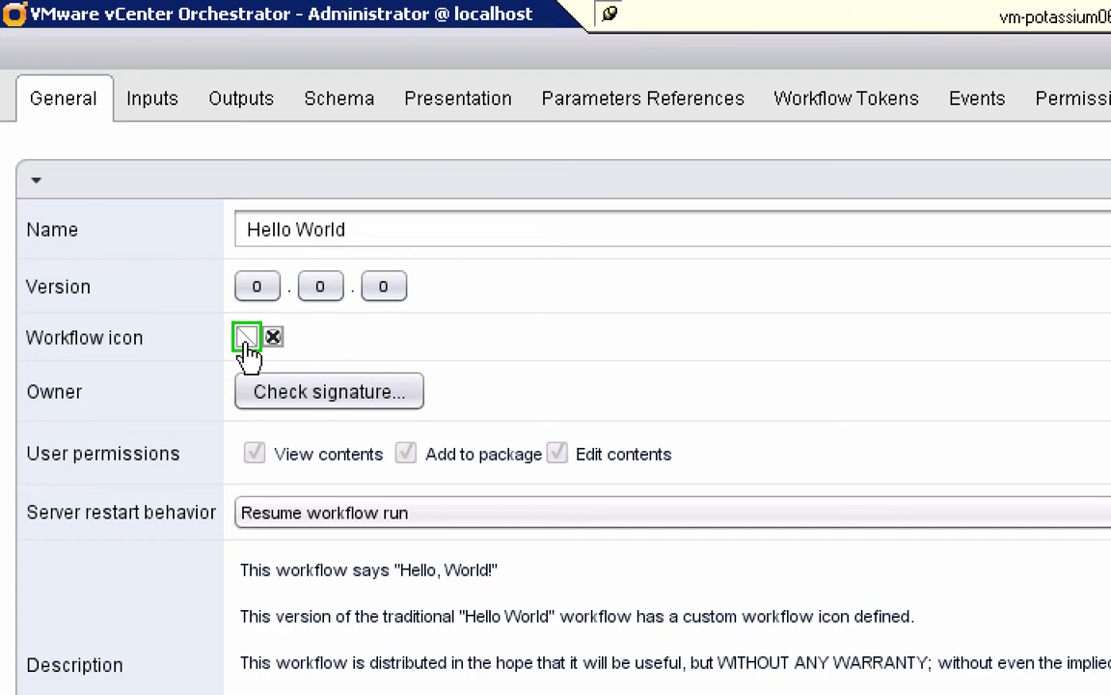
click(246, 340)
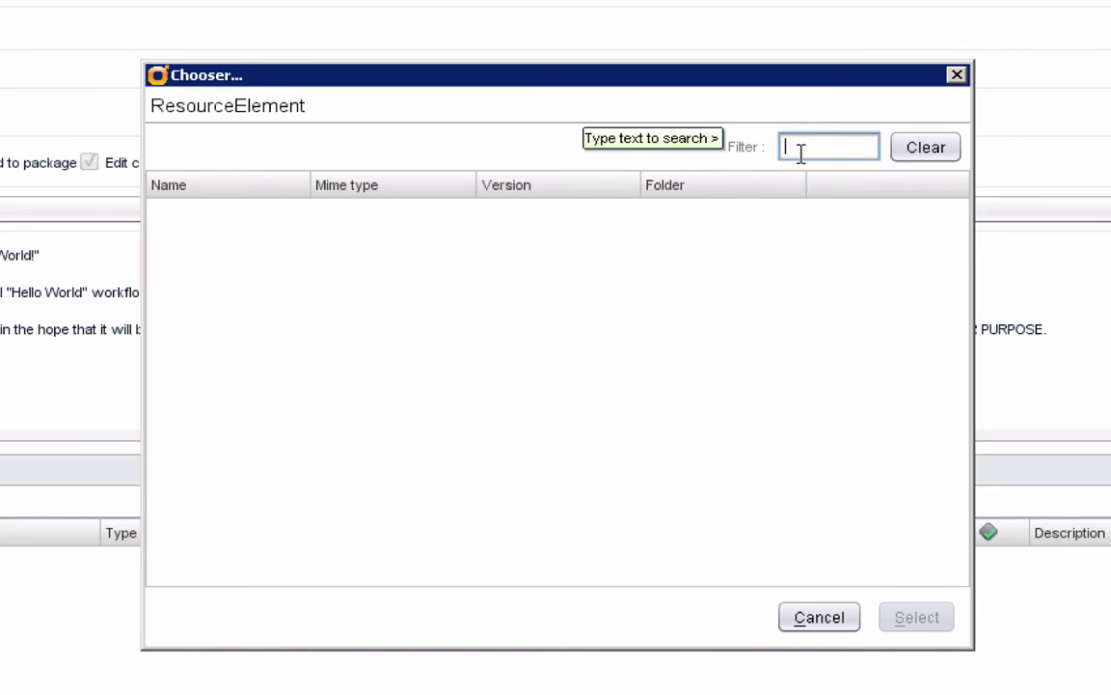
text(ork)
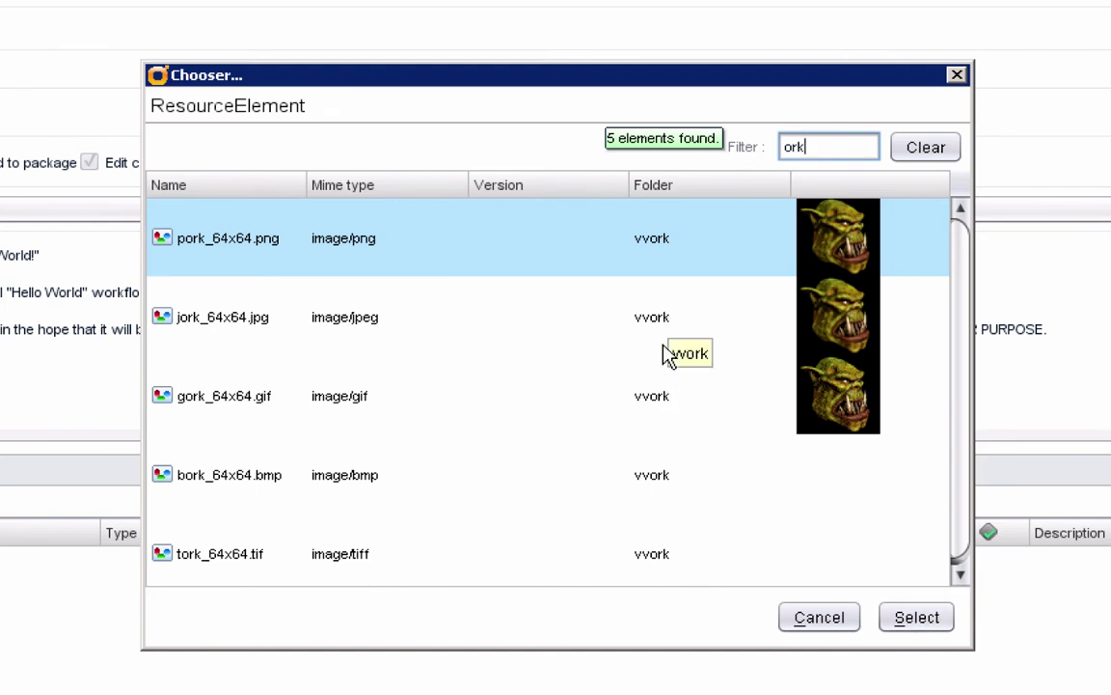
click(906, 620)
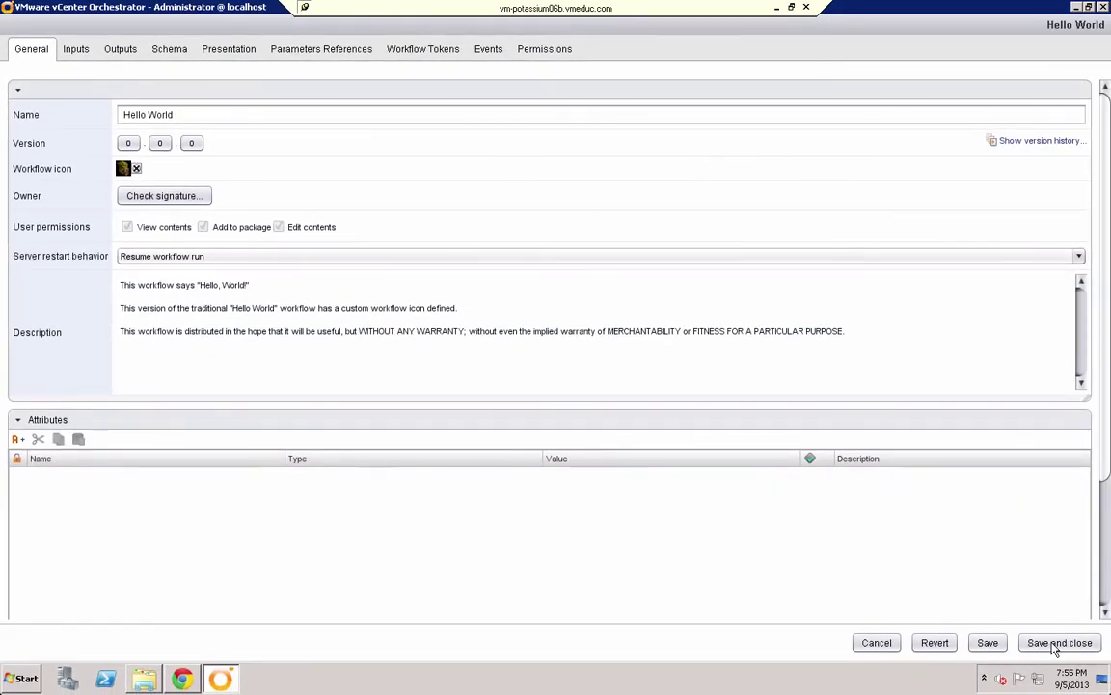
click(1056, 649)
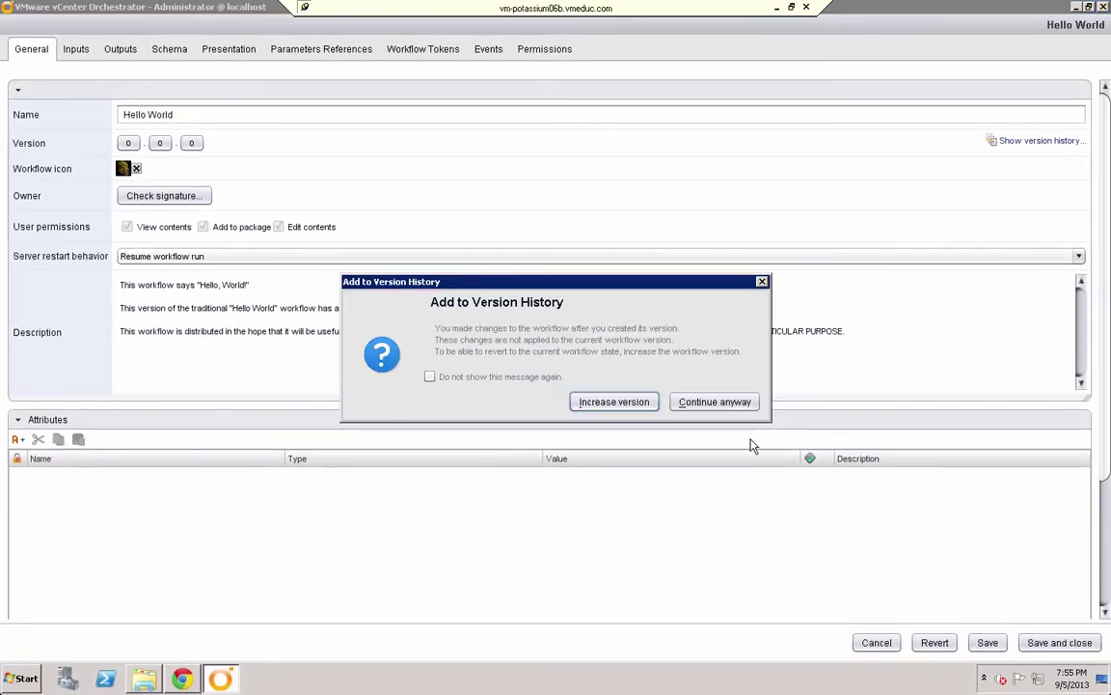
click(724, 403)
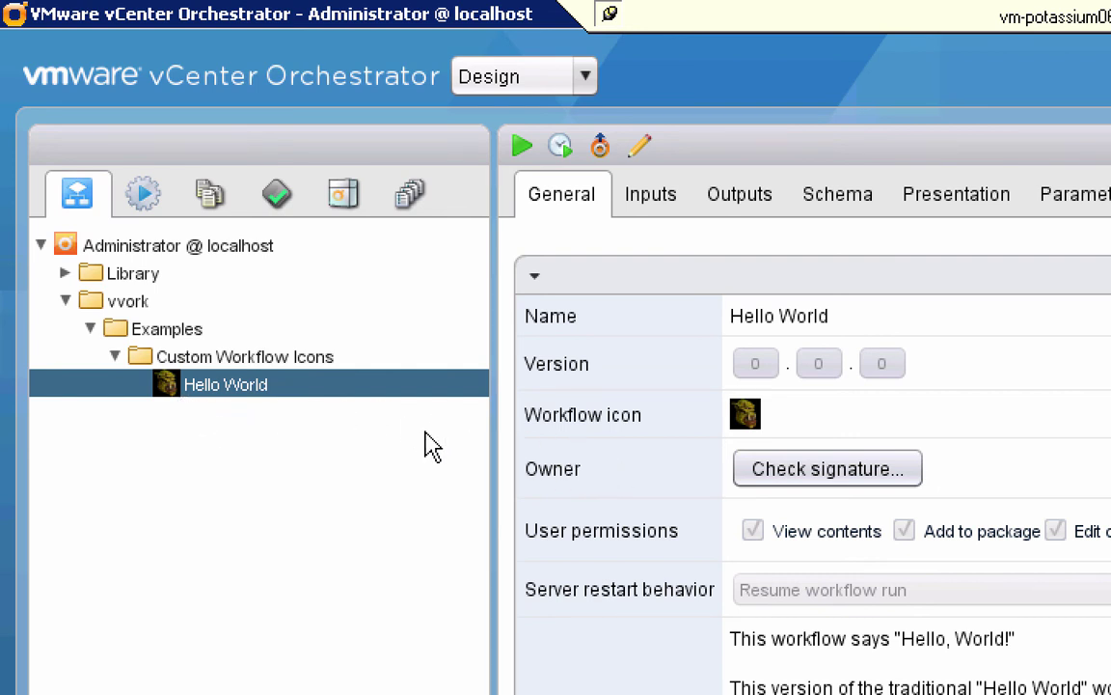
Create a new workflow named My Outer Workflow in the Custom Workflow Icons folder
right_click(221, 355)
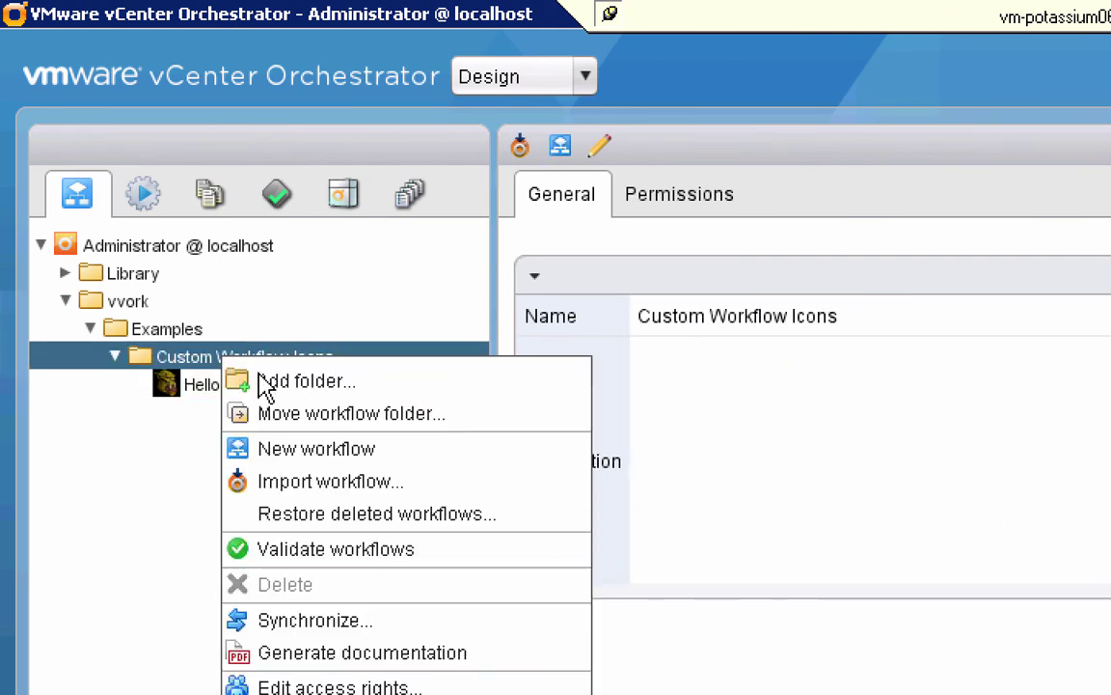
click(272, 450)
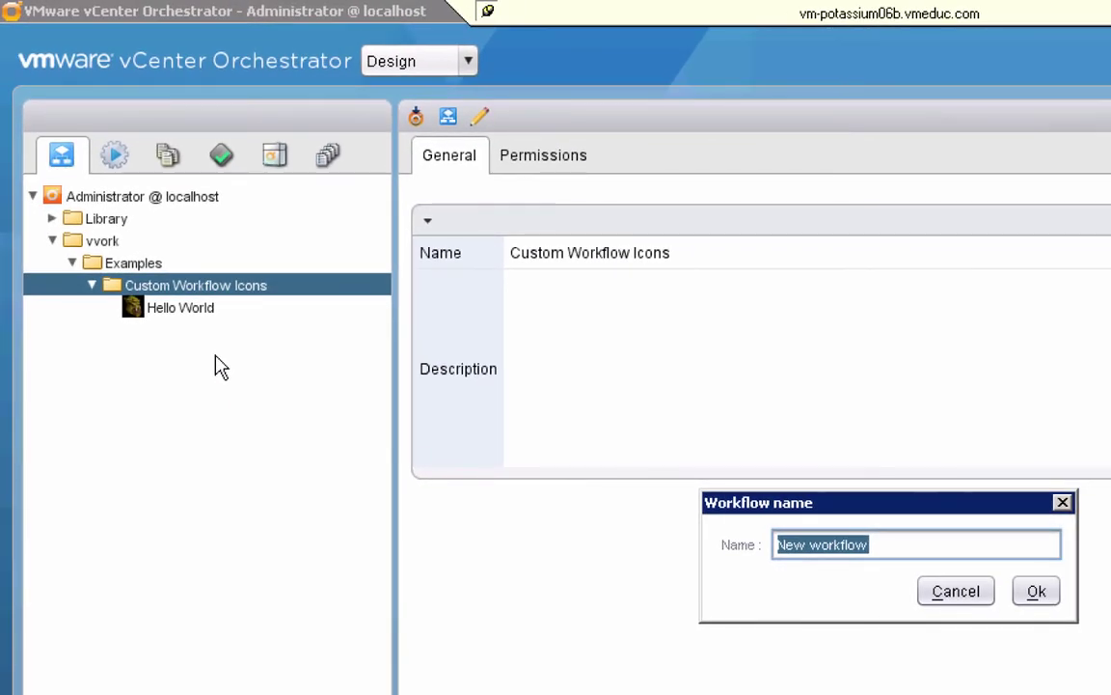
text(My Out)
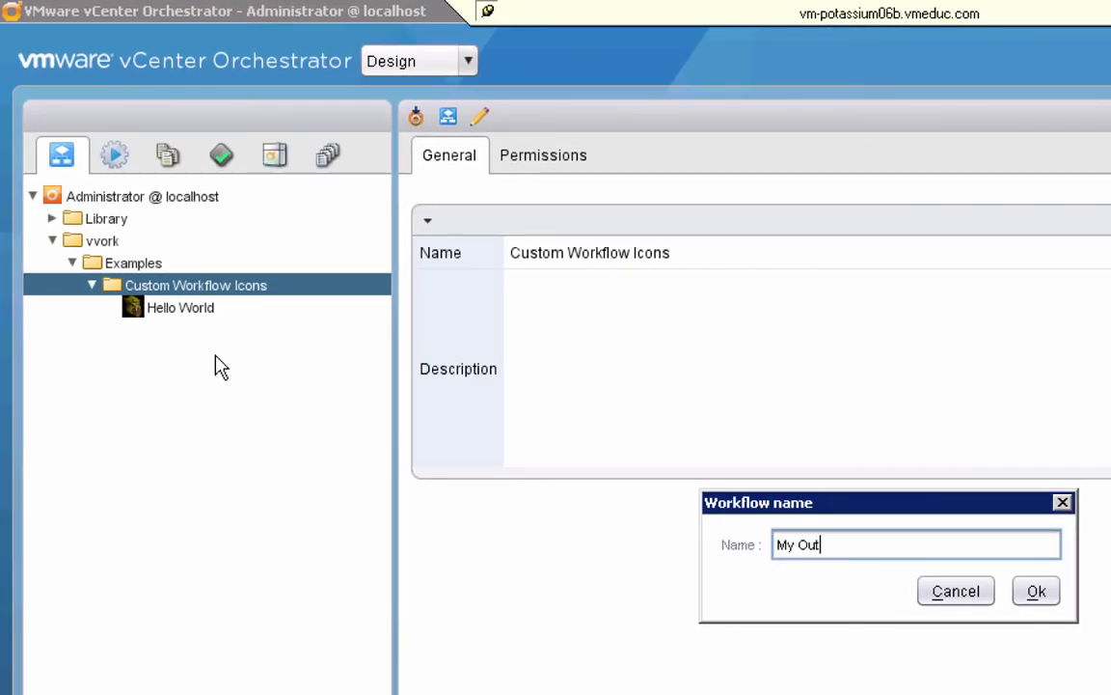
text(orkflow)
click(1023, 598)
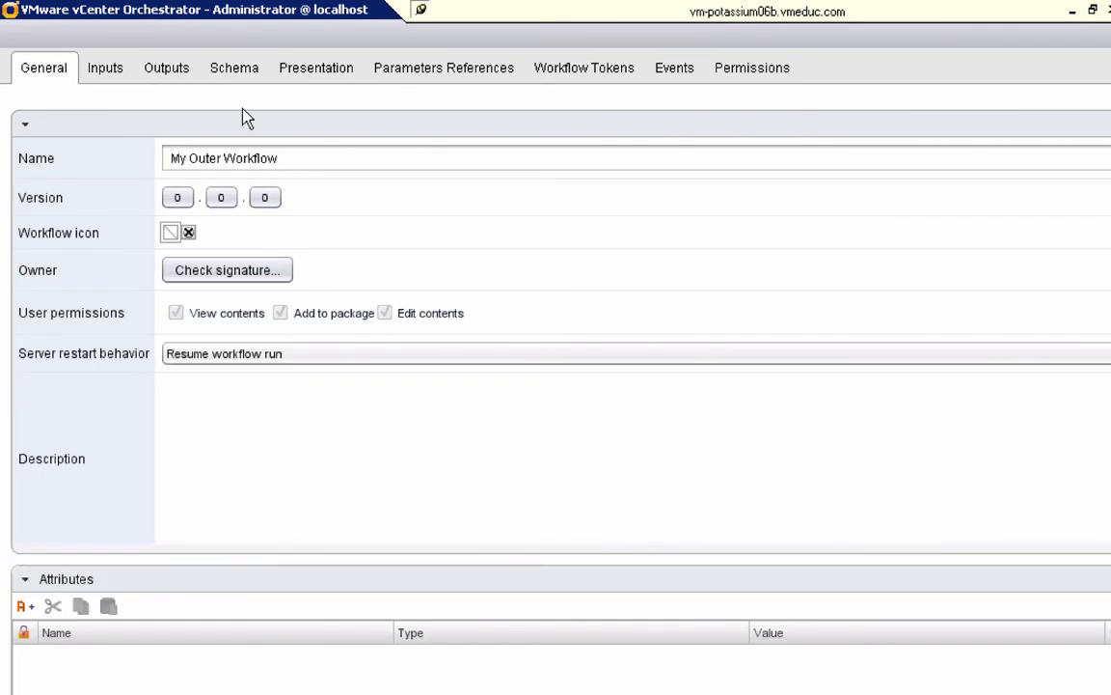
Insert a workflow element for Hello World between the start and end of the schema, and save My Outer Workflow without increasing its version
click(235, 75)
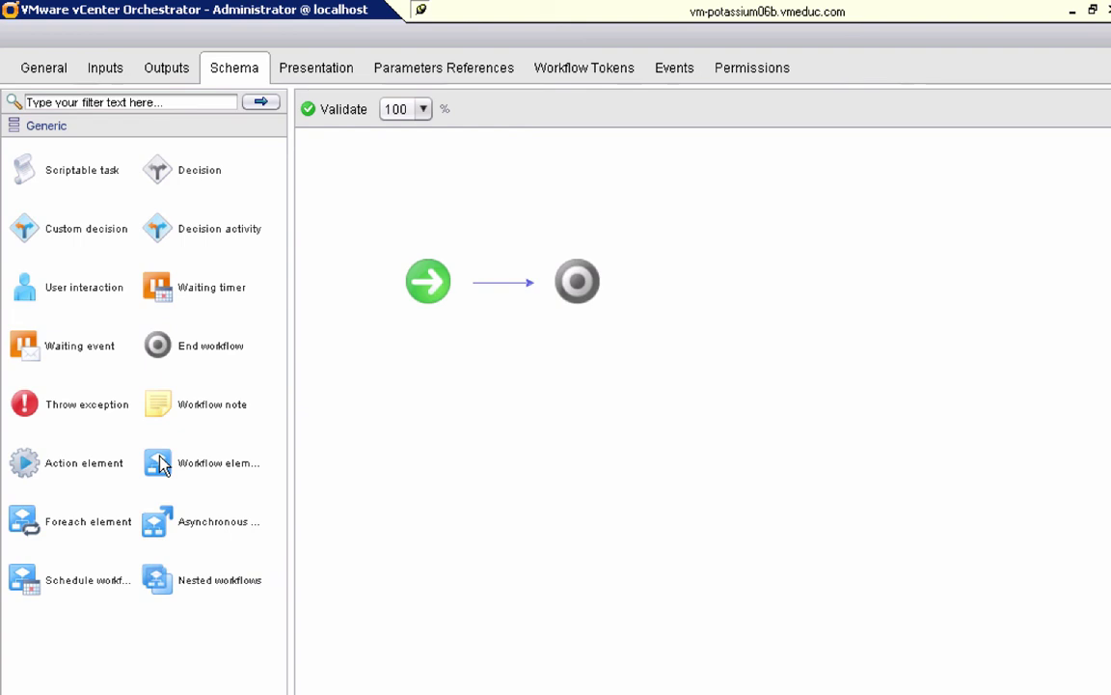
drag(162, 454, 502, 286)
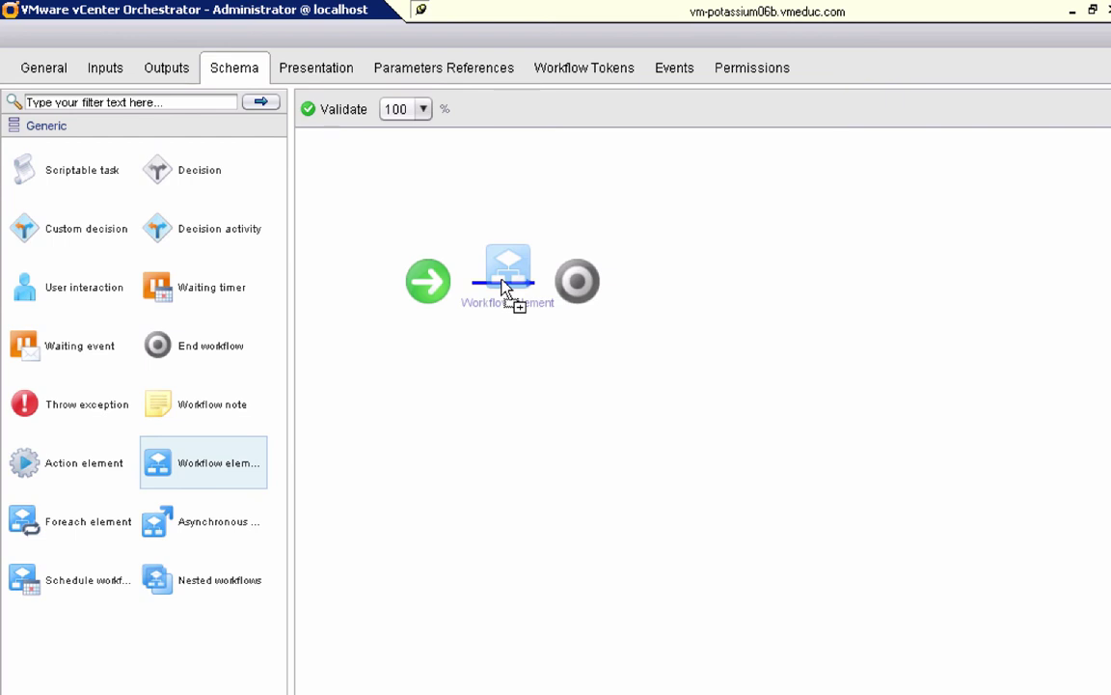
drag(502, 285, 501, 285)
drag(502, 286, 502, 287)
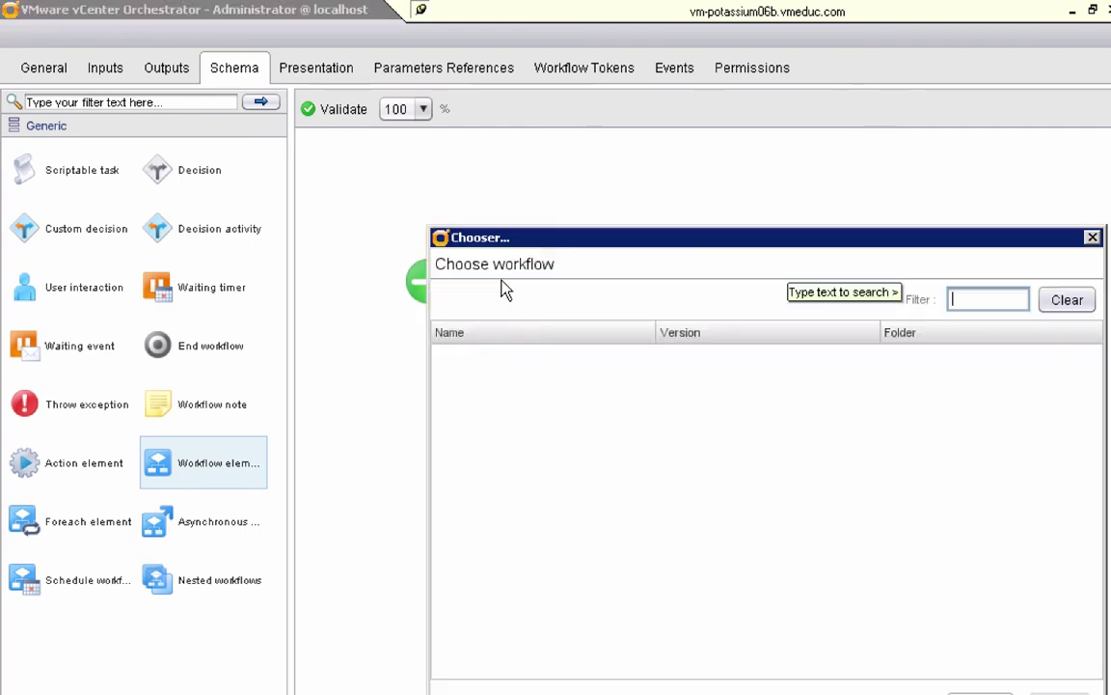
click(999, 299)
text(hell)
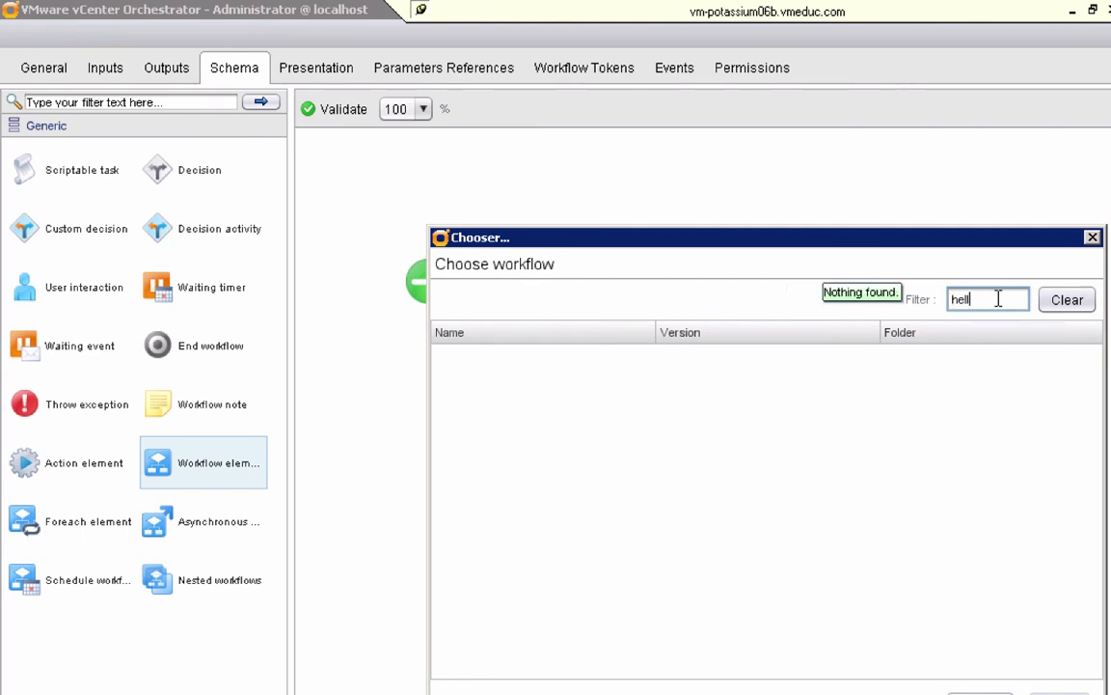
text(o)
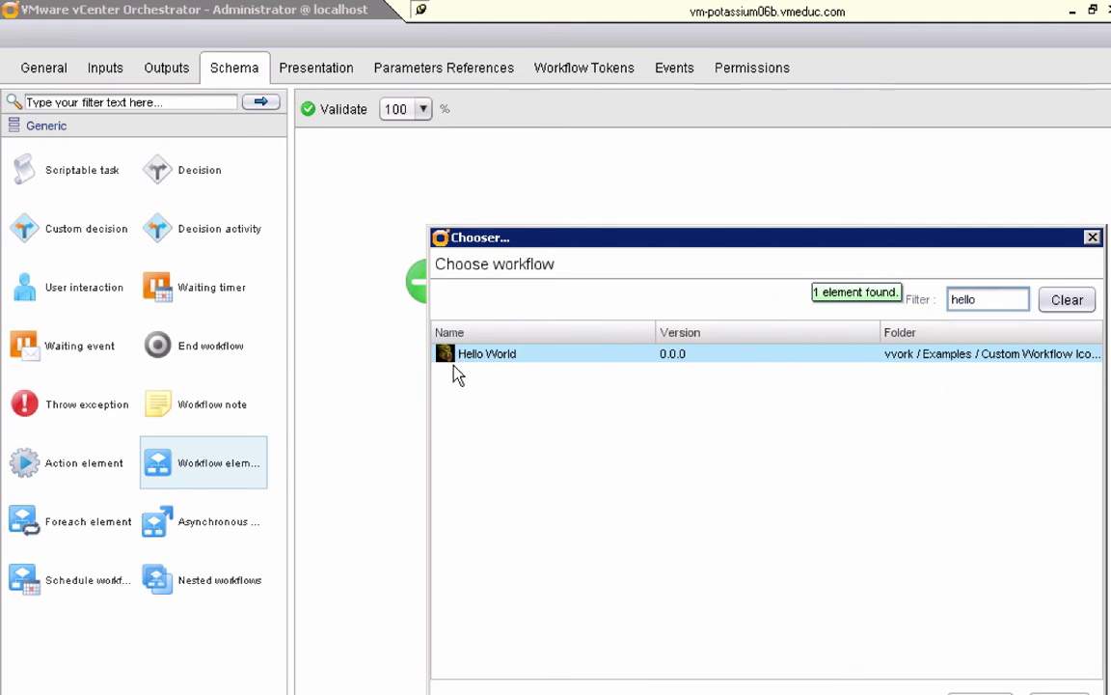
click(479, 361)
key(Return)
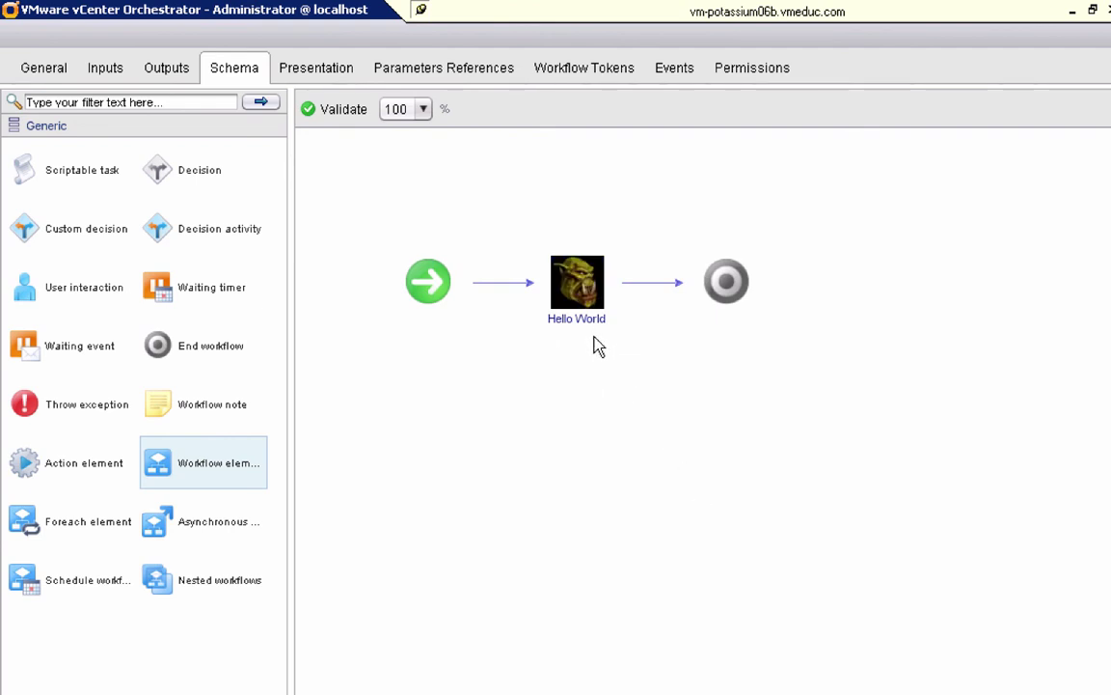
mouse_move(594, 343)
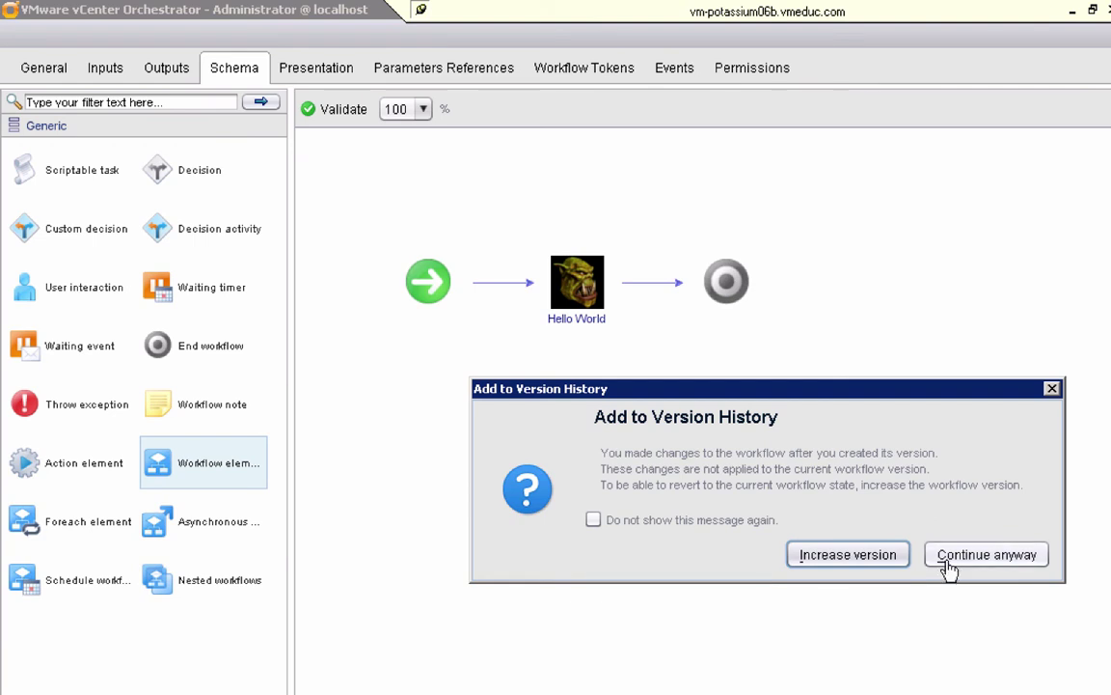
click(986, 554)
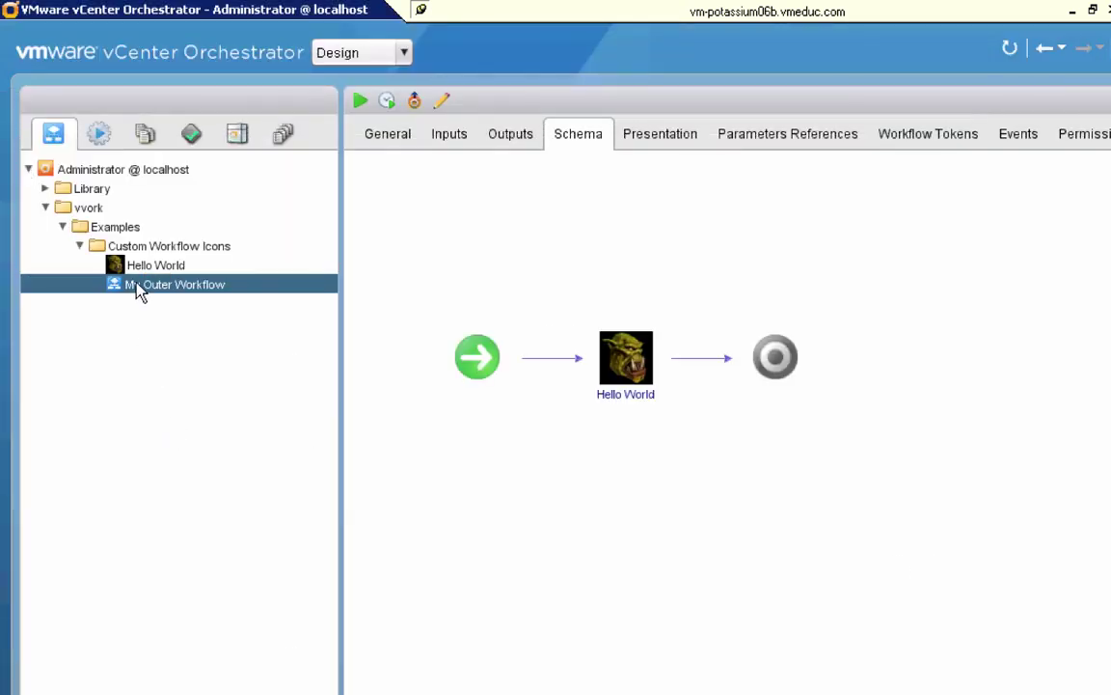